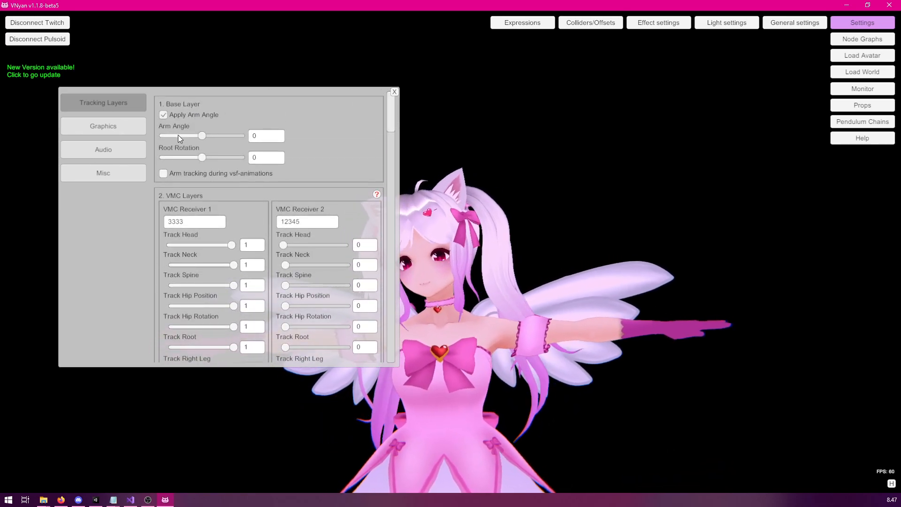
- Set the base layer's Arm Angle to about 65 in the tracking layer settings
left_click_drag(352, 143, 345, 133)
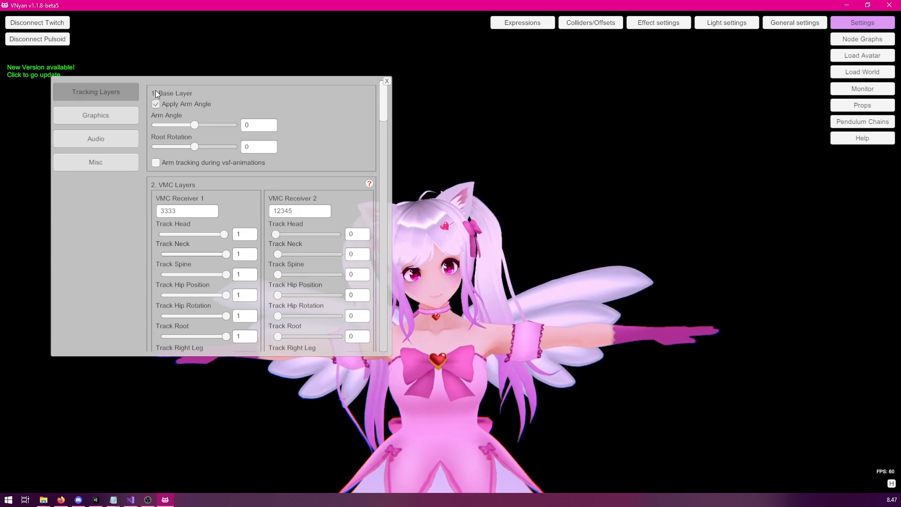
left_click_drag(195, 125, 222, 135)
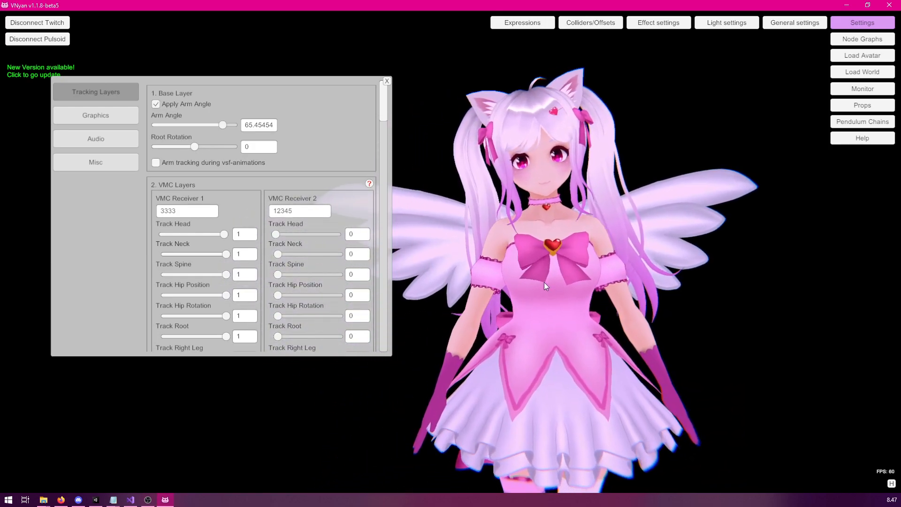
left_click_drag(224, 128, 220, 126)
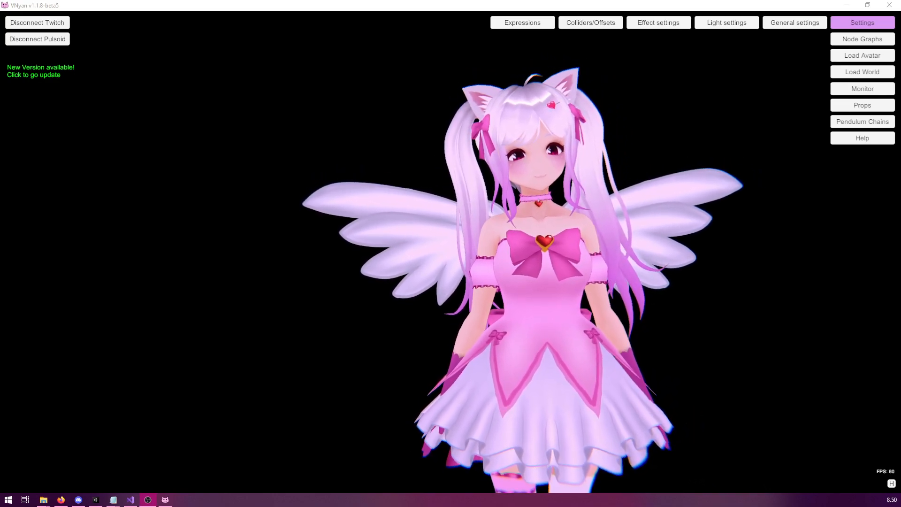
- Switch to the bin folder, close VNyan, and open VNyan_Profile_Example.cmd for editing in Notepad
key("alt+Tab")
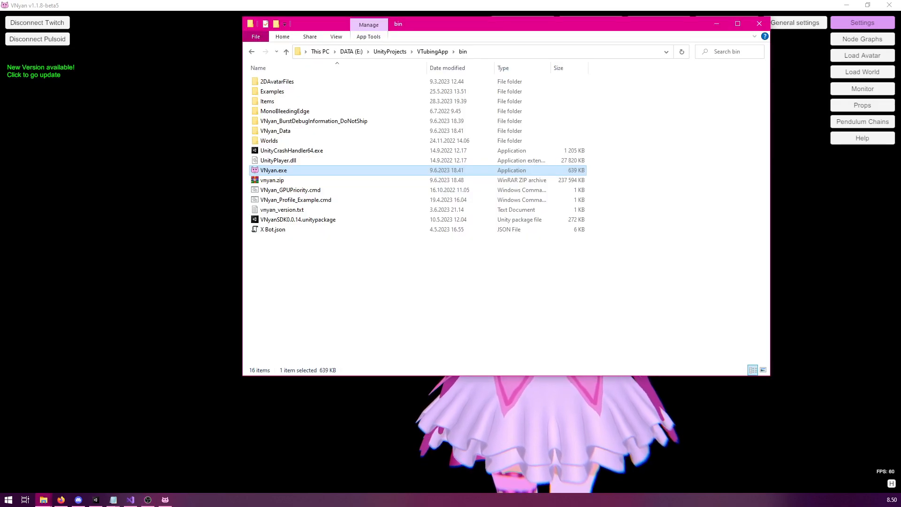
left_click(889, 5)
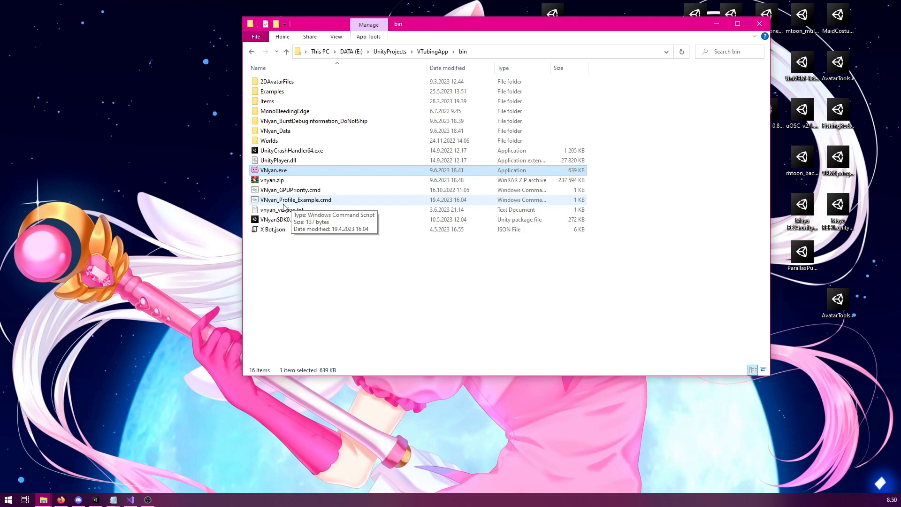
left_click(284, 204)
right_click(283, 204)
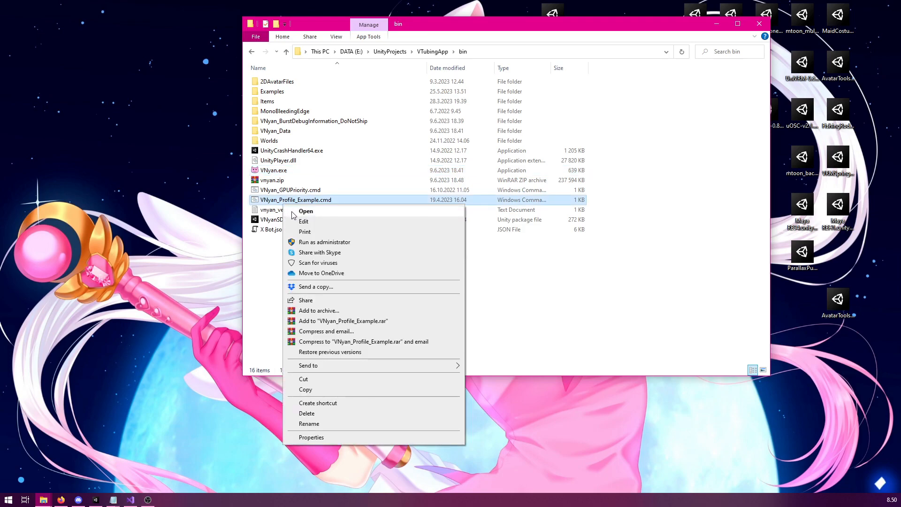
left_click(314, 224)
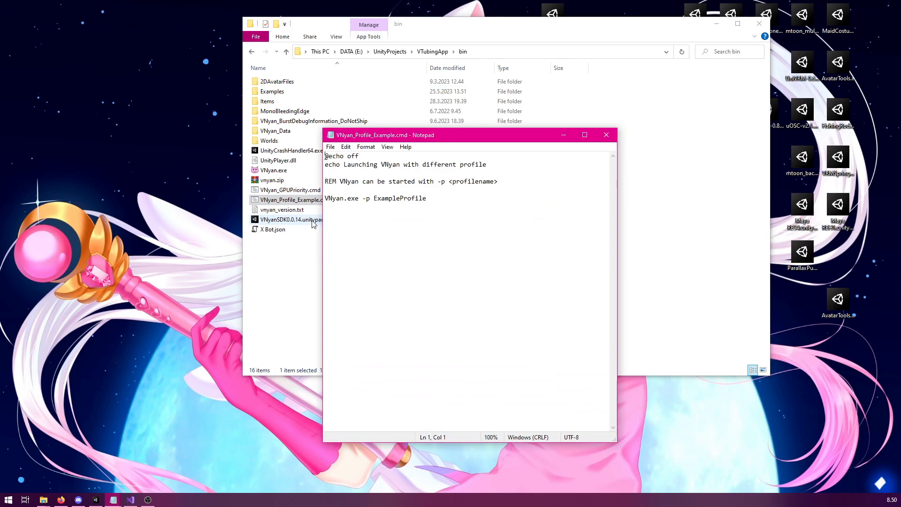
- Examine the "-p ExampleProfile" launch argument after VNyan.exe in the example script
left_click_drag(361, 144, 543, 133)
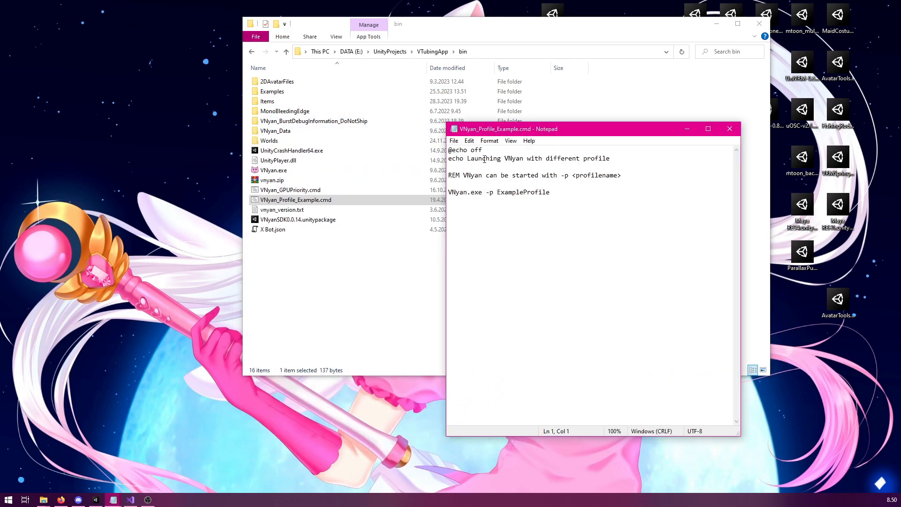
mouse_move(557, 193)
left_mouse_down()
mouse_move(435, 192)
mouse_move(551, 192)
left_mouse_up()
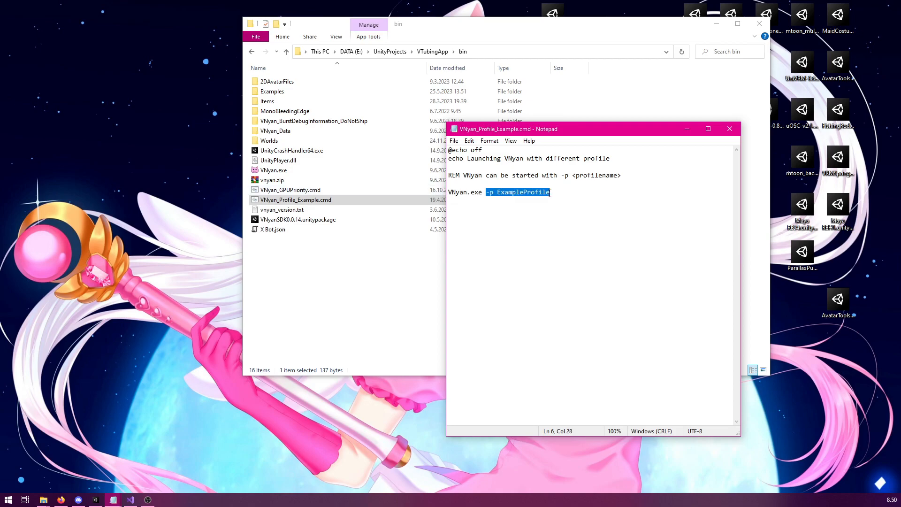
left_click(515, 193)
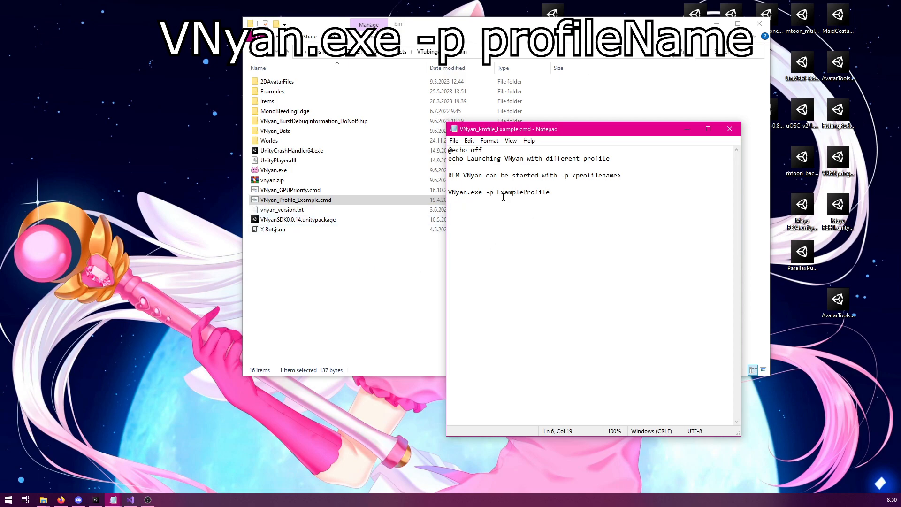
- Create a shortcut to VNyan.exe in the bin folder
left_click(396, 255)
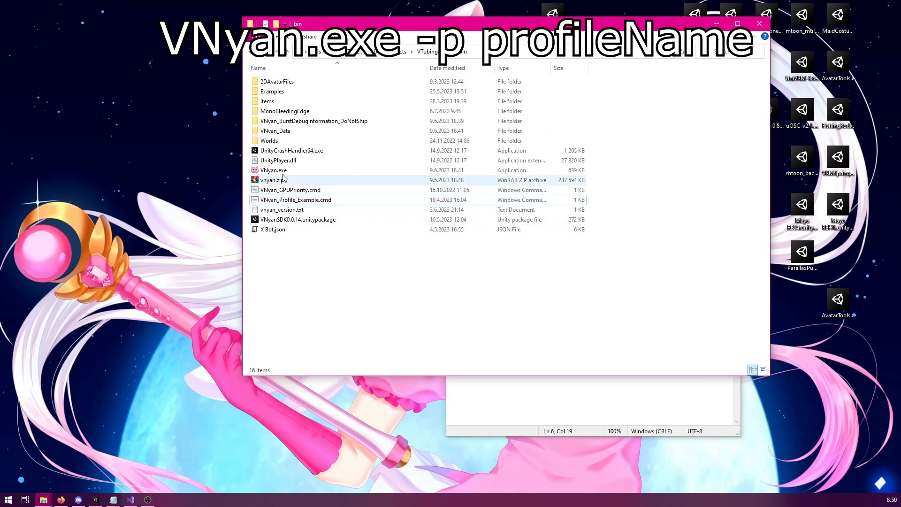
left_click(272, 173)
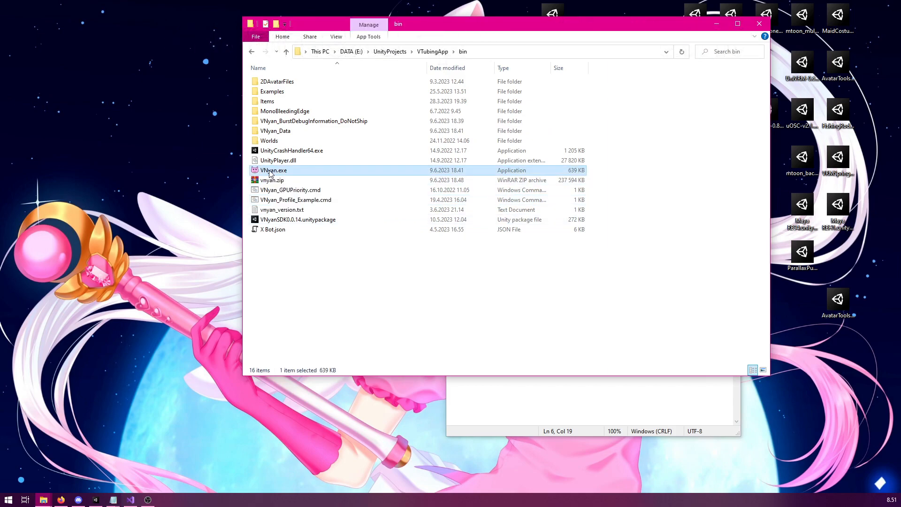
right_click(270, 173)
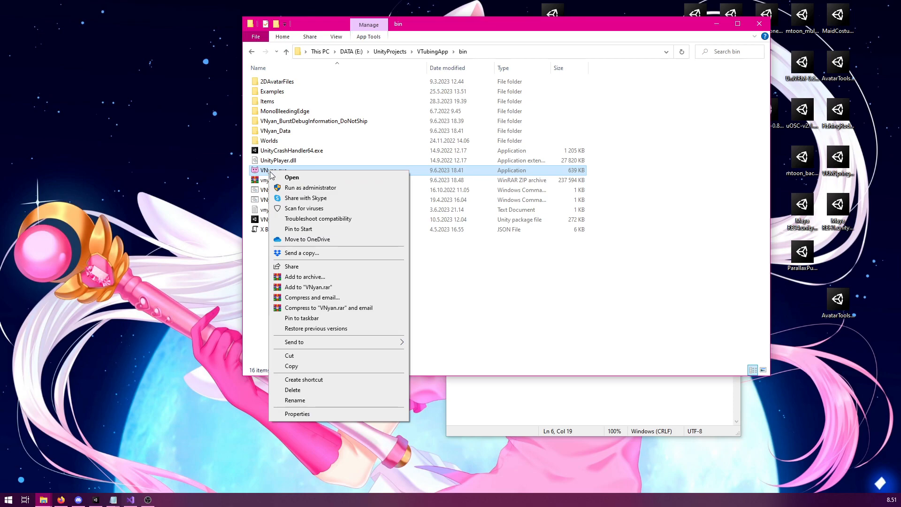
left_click(348, 380)
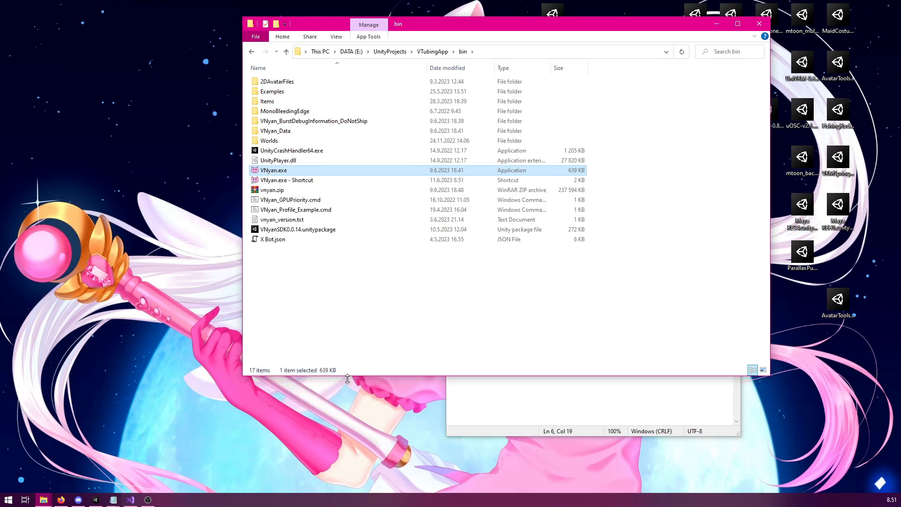
- Edit the VNyan.exe shortcut's target, enclosing the program path in quotation marks and appending the argument "-p streaming"
left_click(296, 183)
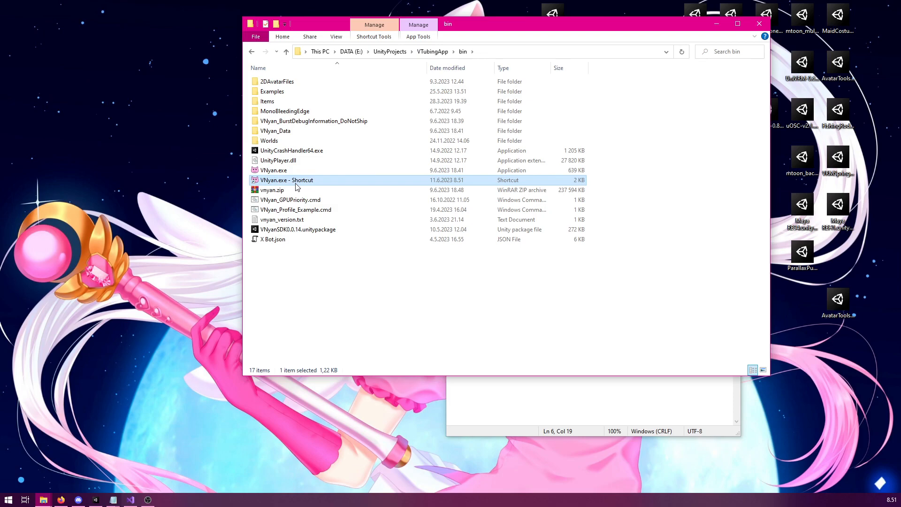
right_click(296, 187)
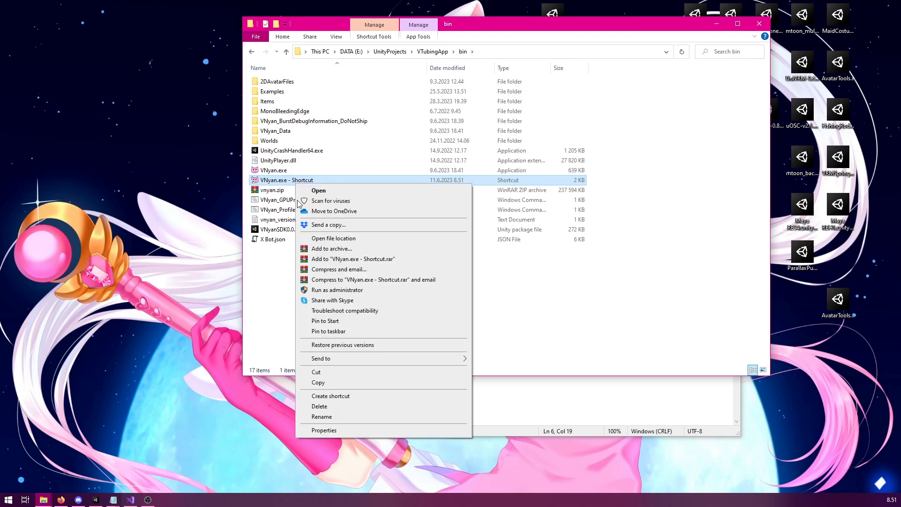
left_click(357, 429)
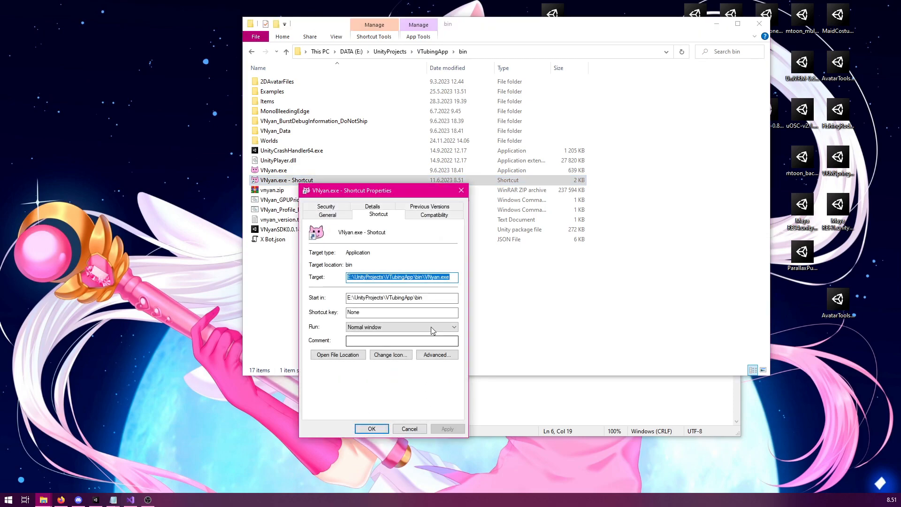
left_click(437, 279)
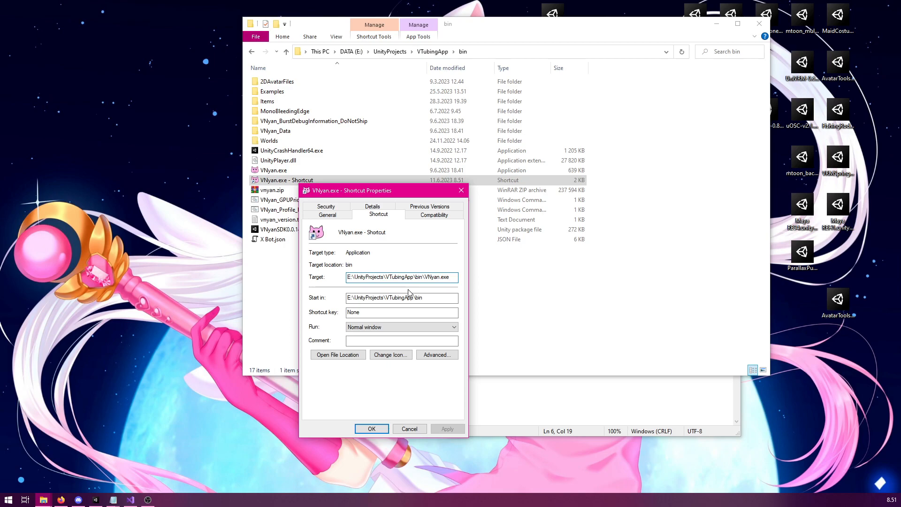
type("\"")
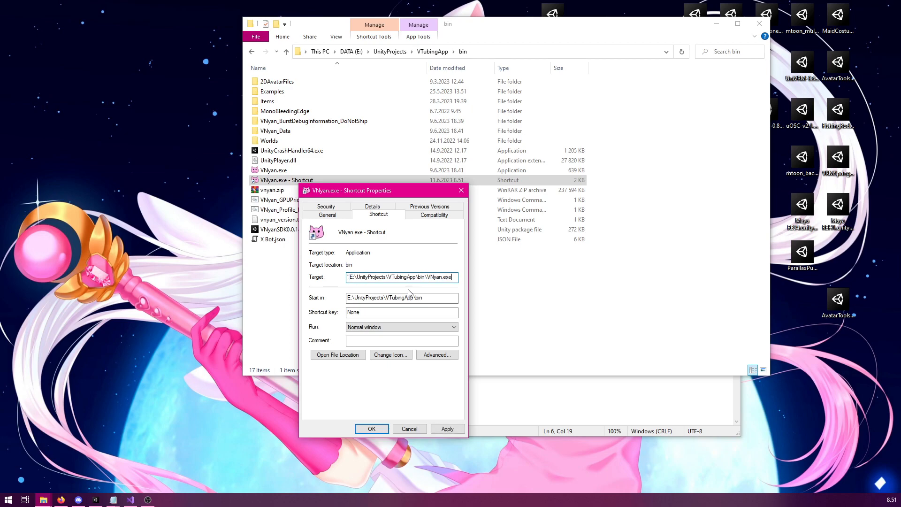
type("\"")
type("-p streaming")
left_click(409, 430)
left_click(355, 272)
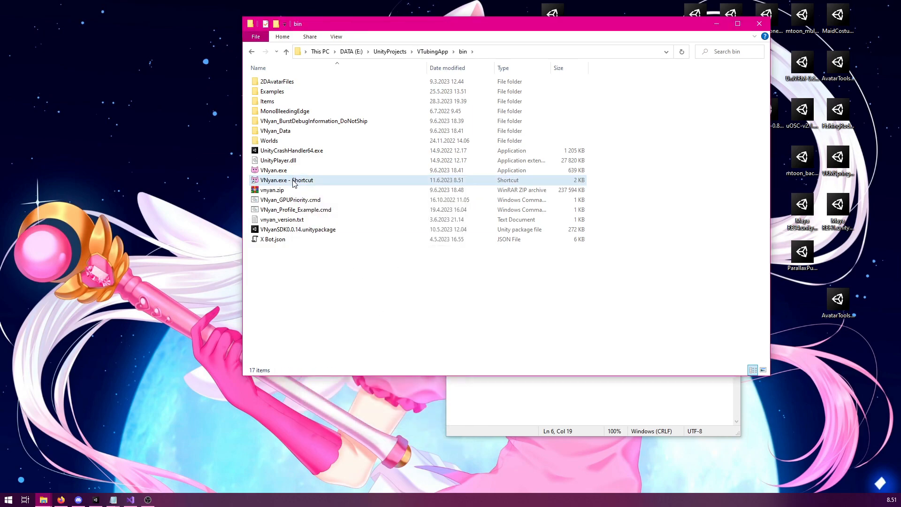
- Launch VNyan from the new shortcut, skip the startup wizard, and open the node graphs
left_click(293, 180)
double_click(293, 181)
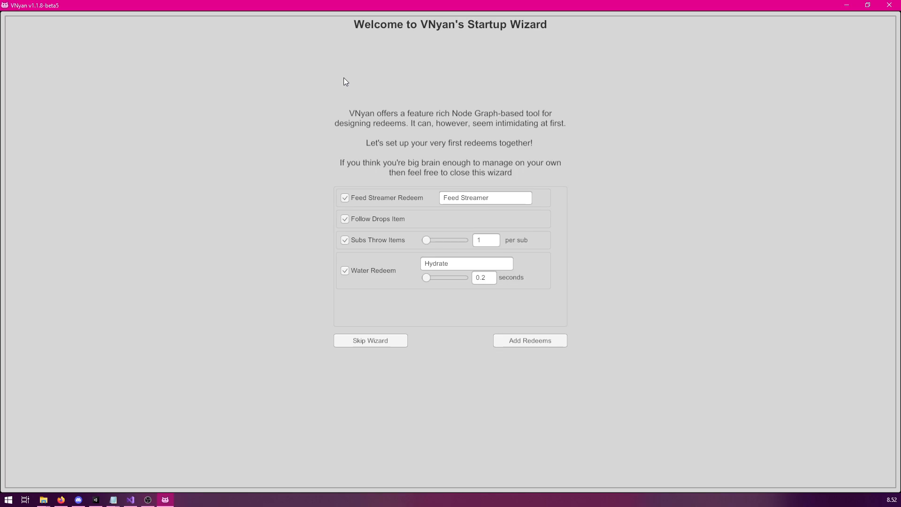
left_click(384, 341)
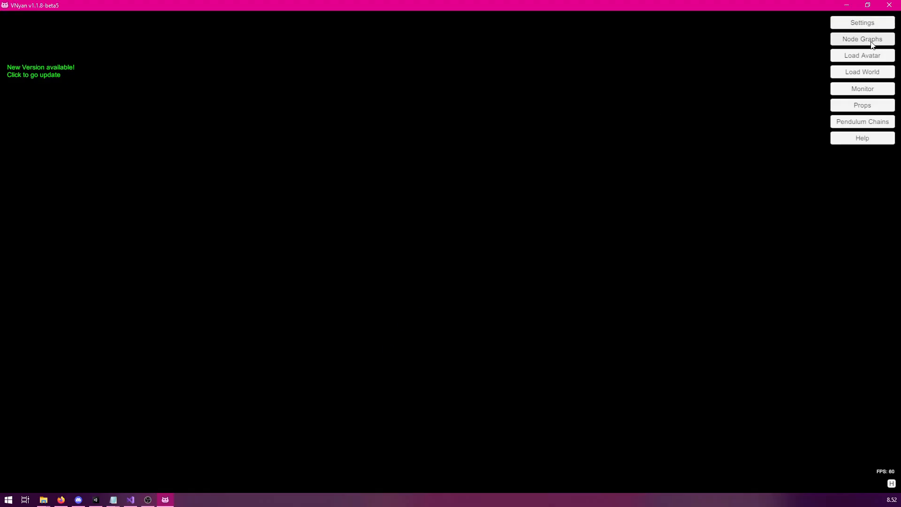
left_click(870, 42)
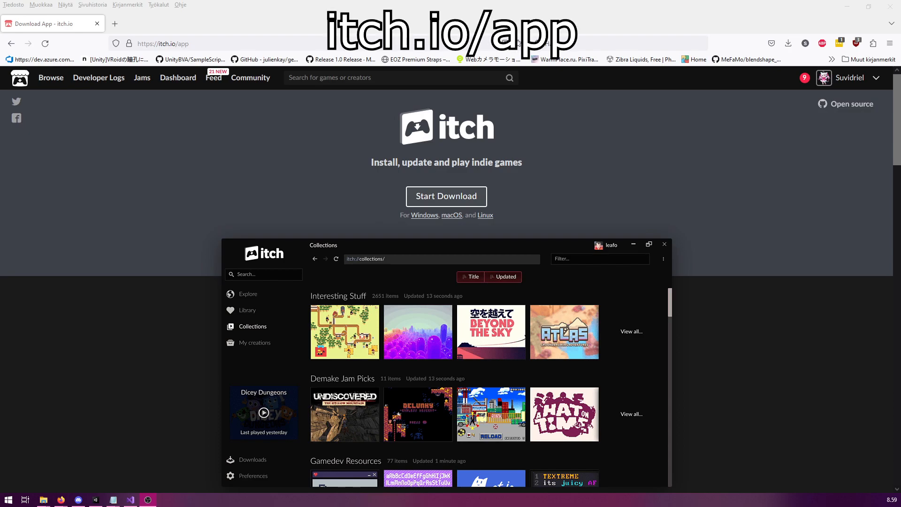
- Start downloading the itch desktop app from itch.io/app and view the VNyan page in the itch app
left_click(443, 201)
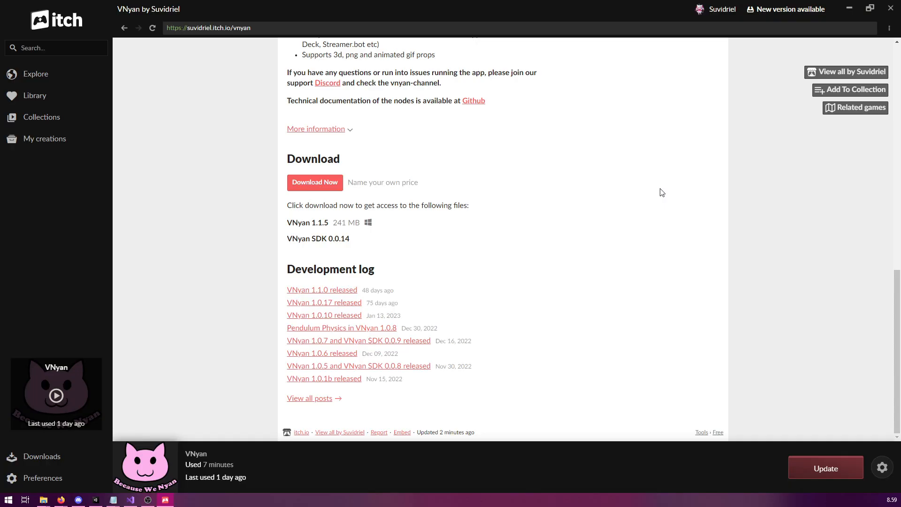
scroll(356, 178, "up", 15)
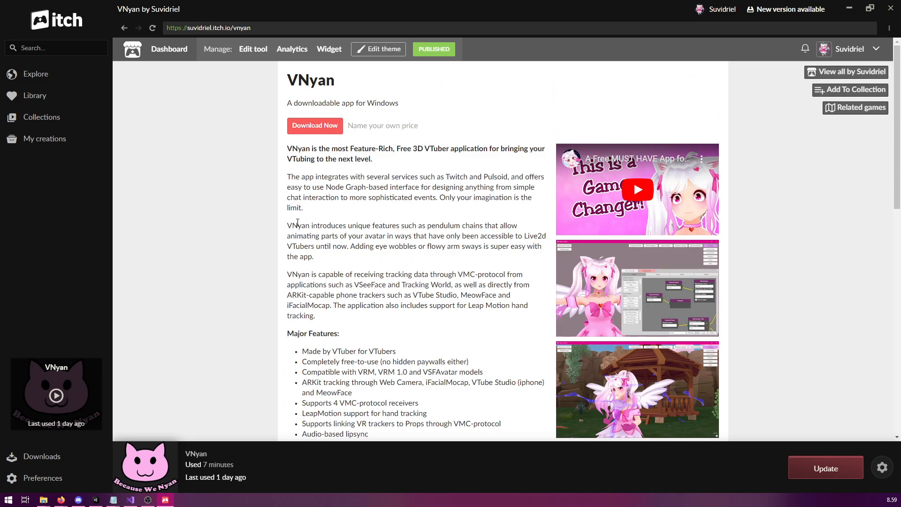
- Open VNyan from the installed items in the itch library and check it for updates
left_click(35, 98)
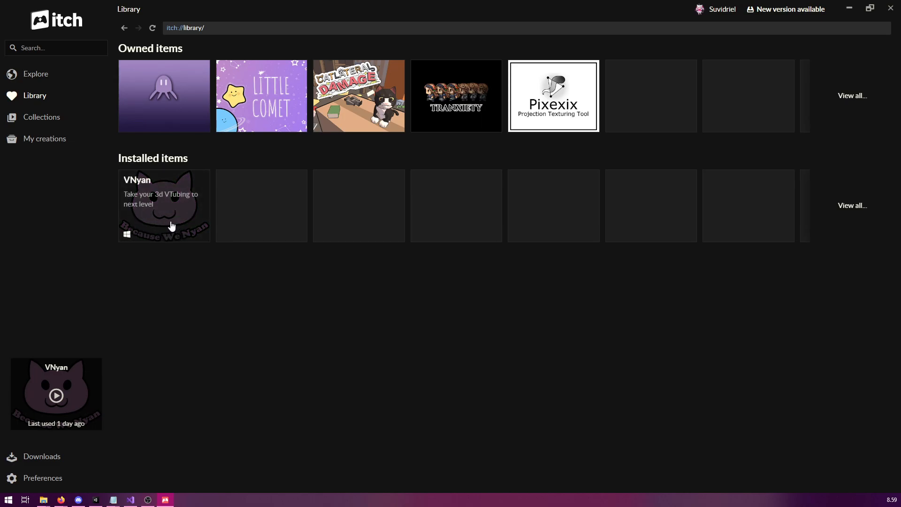
left_click(169, 223)
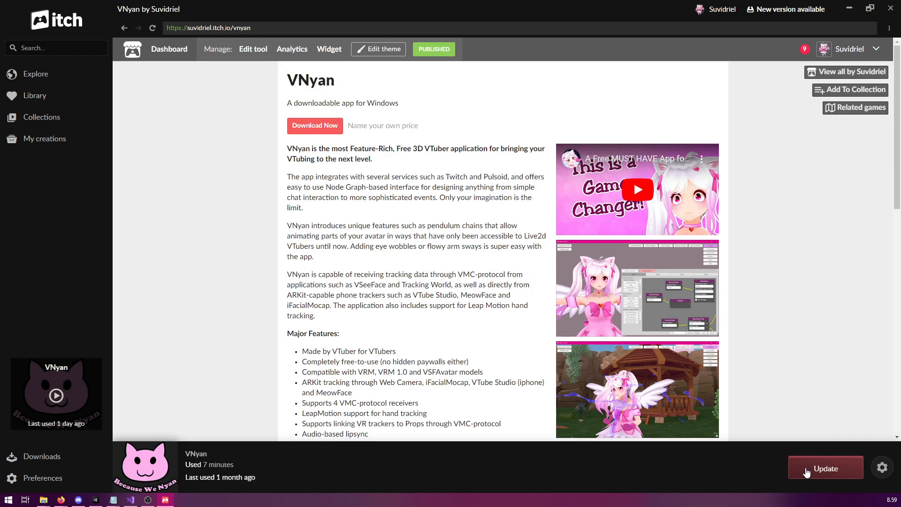
right_click(807, 471)
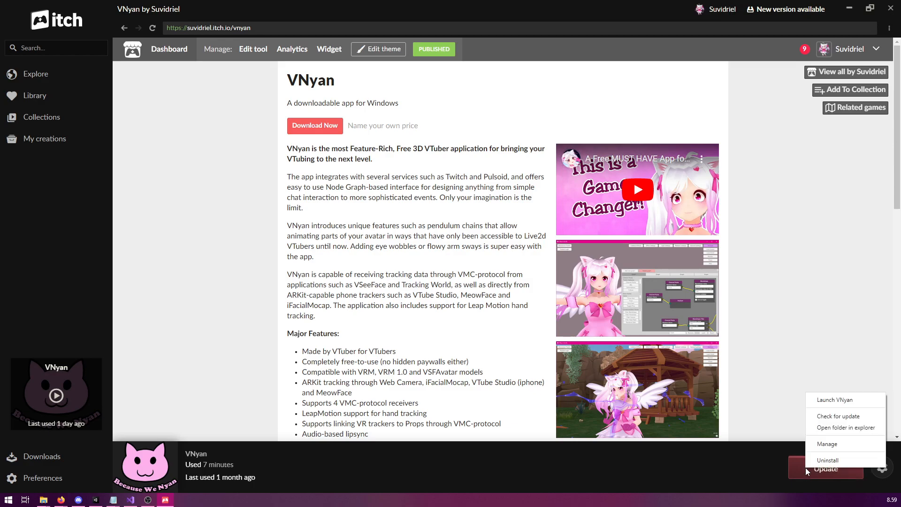
left_click(846, 418)
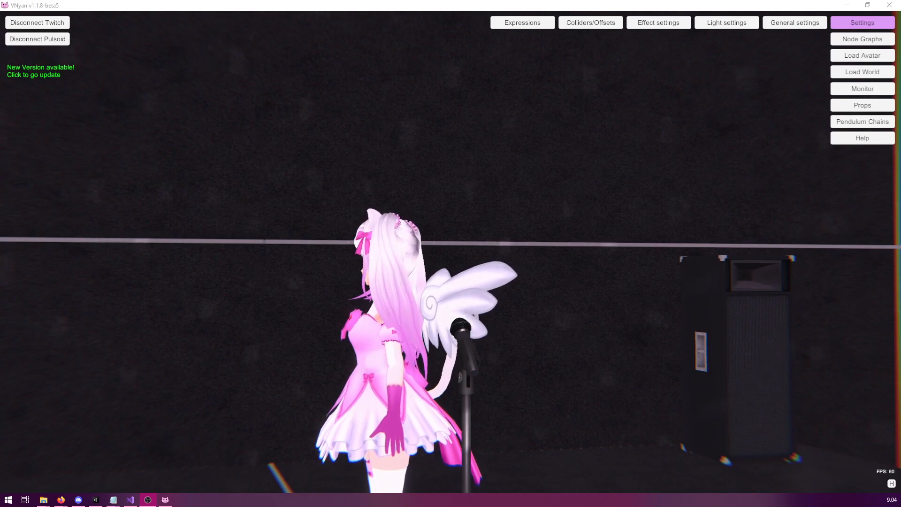
- Open the last node graph in VNyan and delete its Blendshape and Application Start nodes
left_click_drag(464, 365, 488, 369)
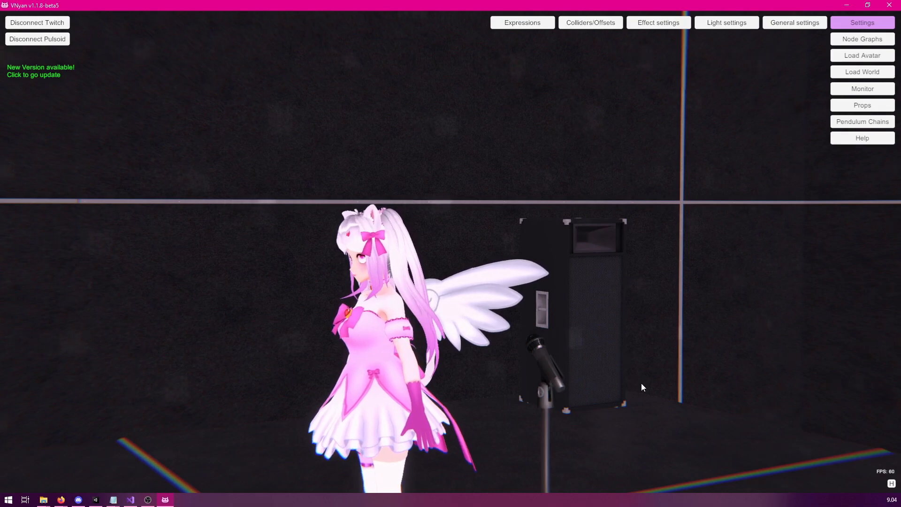
left_click(862, 39)
left_click_drag(496, 138, 671, 144)
left_click(631, 127)
right_click(523, 168)
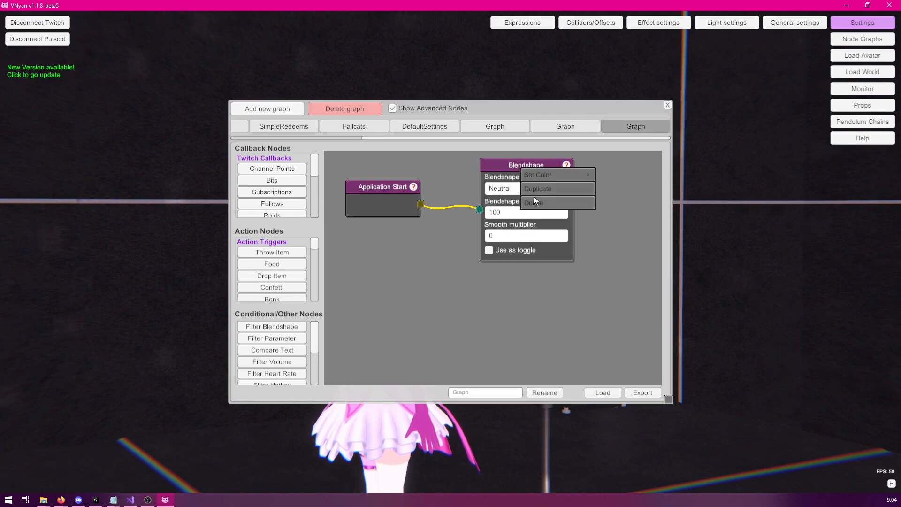
left_click(535, 216)
right_click(385, 193)
left_click(410, 239)
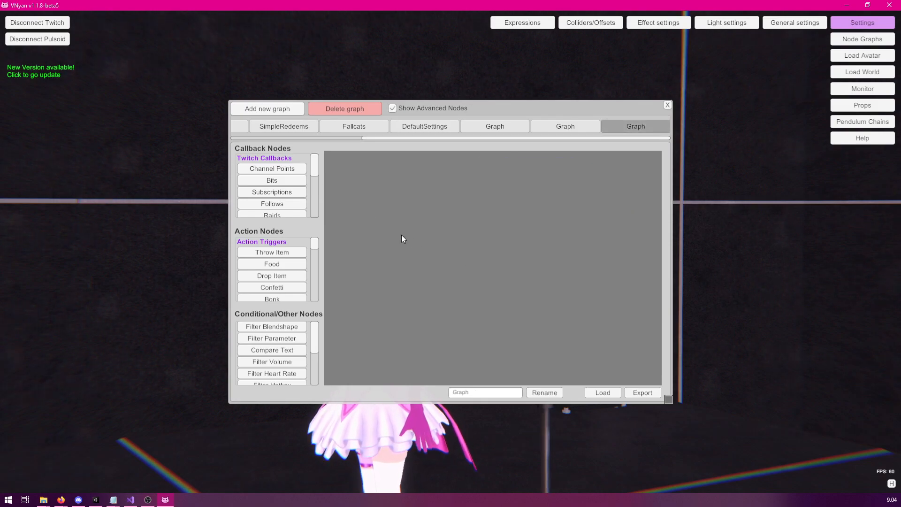
- Add an Application Start callback node to the empty graph and place it in the canvas's upper-left area
left_click_drag(441, 100, 412, 43)
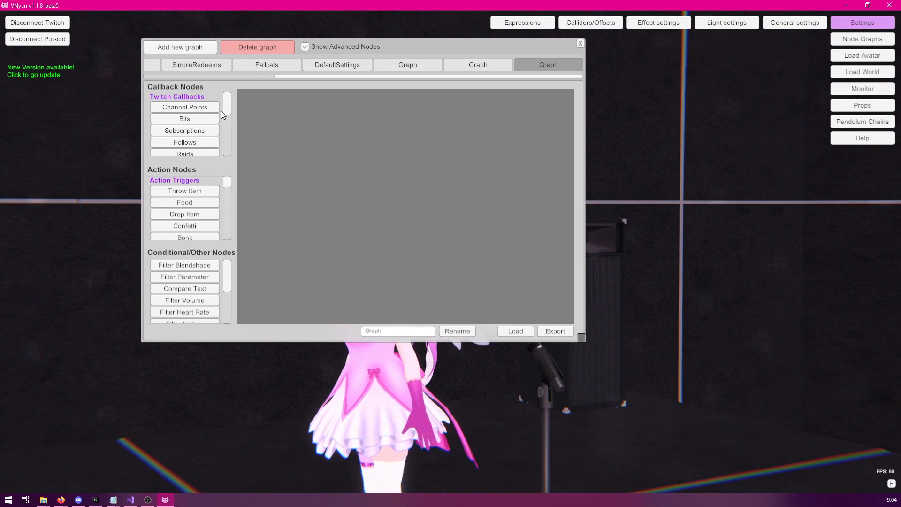
left_click_drag(227, 105, 239, 132)
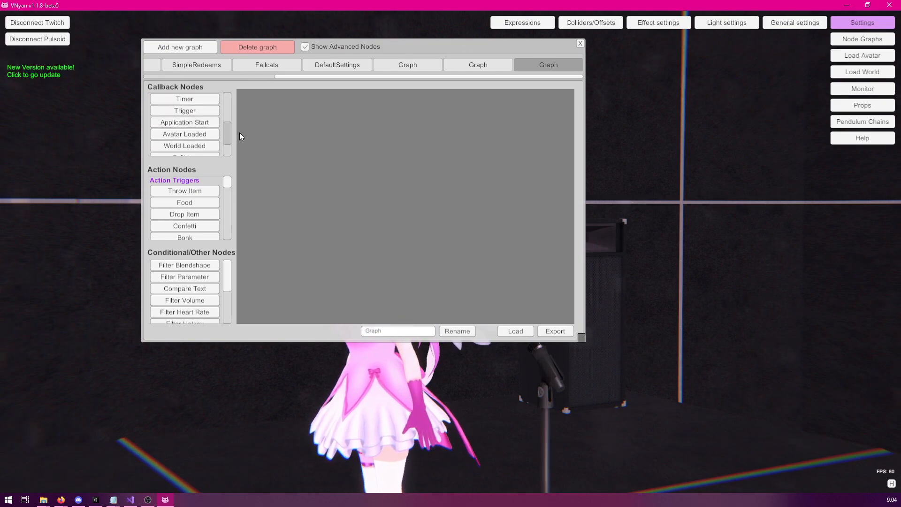
left_click(199, 122)
left_click_drag(396, 198, 284, 116)
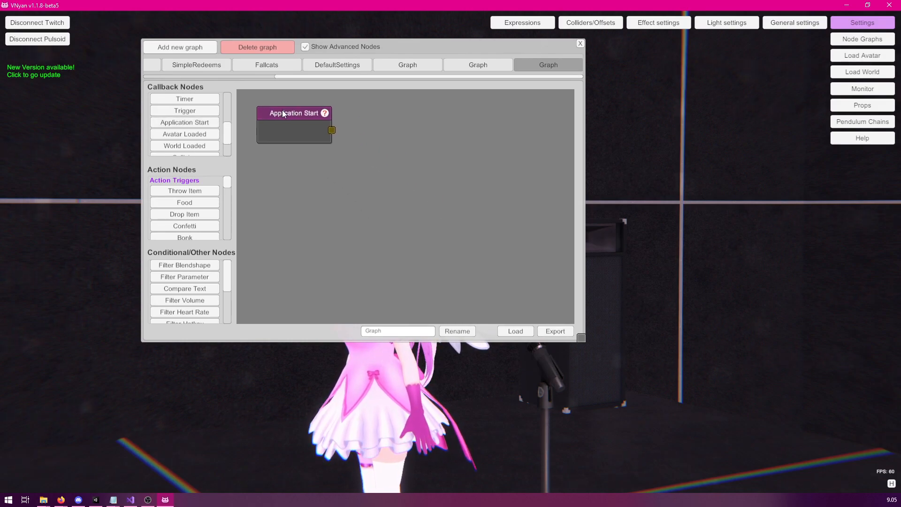
- Add an Additive Bone Rotation action node beside the Application Start node and connect Application Start to it
left_click_drag(227, 184, 229, 188)
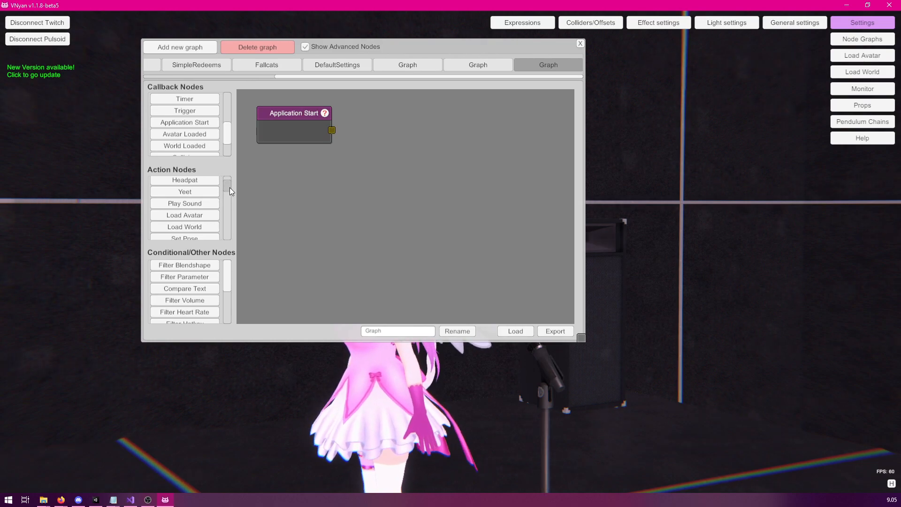
left_click_drag(230, 187, 238, 196)
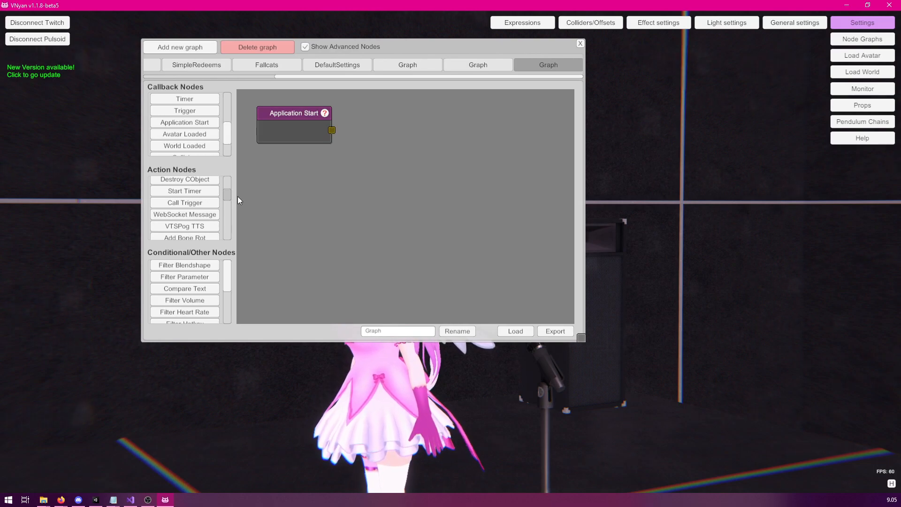
left_click_drag(237, 196, 239, 199)
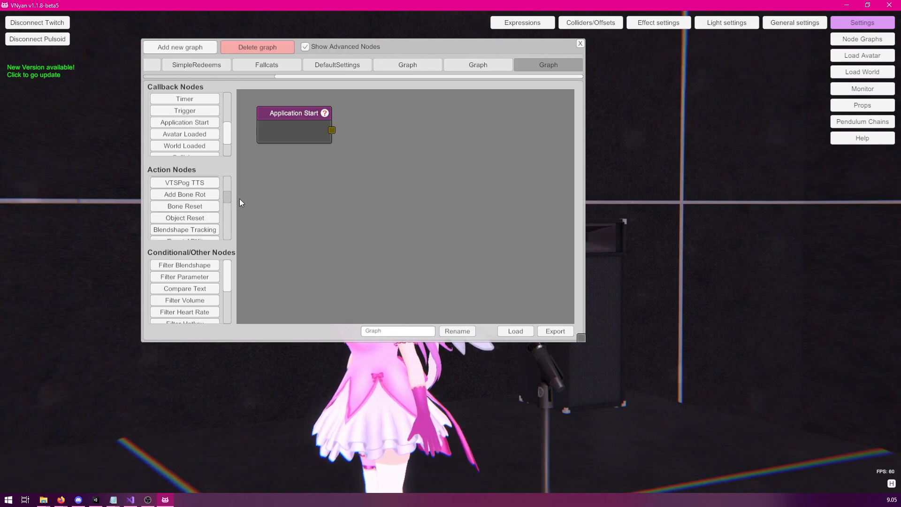
left_click(207, 198)
left_click_drag(393, 133, 432, 104)
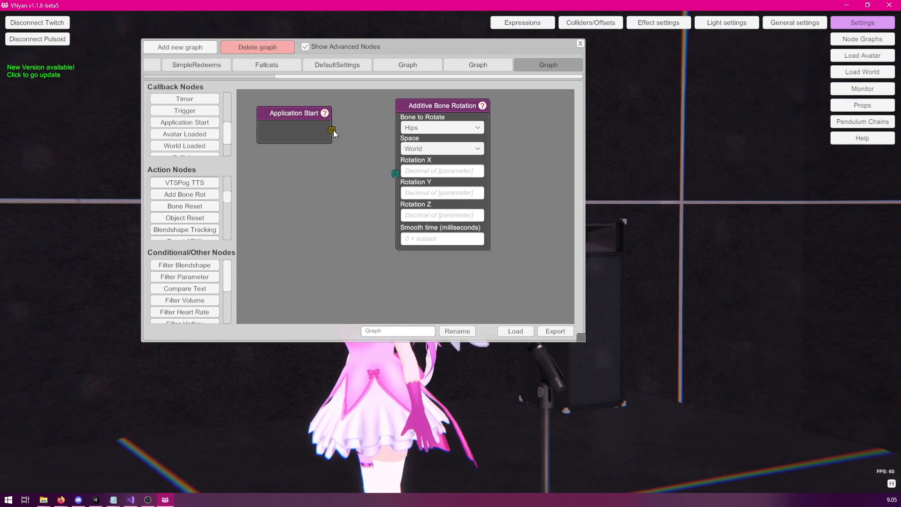
left_click_drag(333, 130, 395, 173)
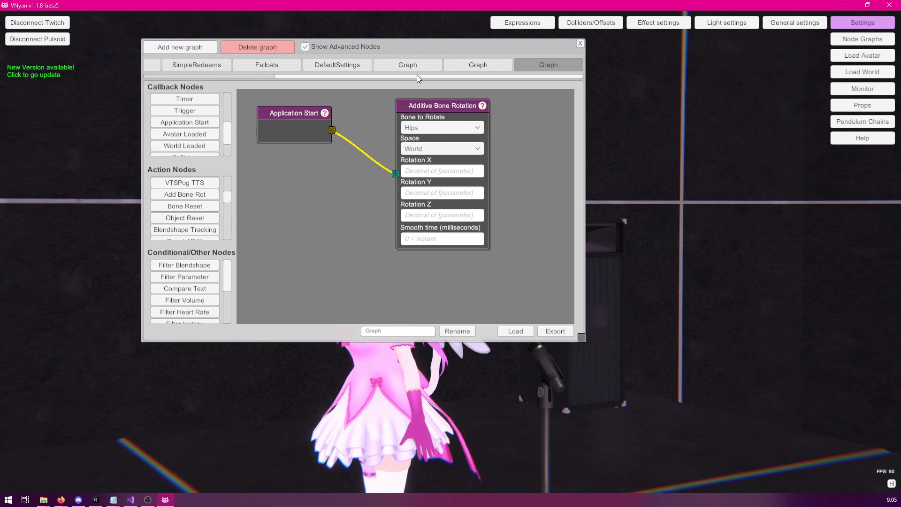
- Set the Hips rotation to X 0, Y 90, Z 0 with smooth time 0, and send a signal from Application Start
mouse_move(428, 47)
left_mouse_down()
mouse_move(819, 97)
mouse_move(730, 71)
mouse_move(746, 58)
mouse_move(848, 44)
mouse_move(426, 64)
left_mouse_up()
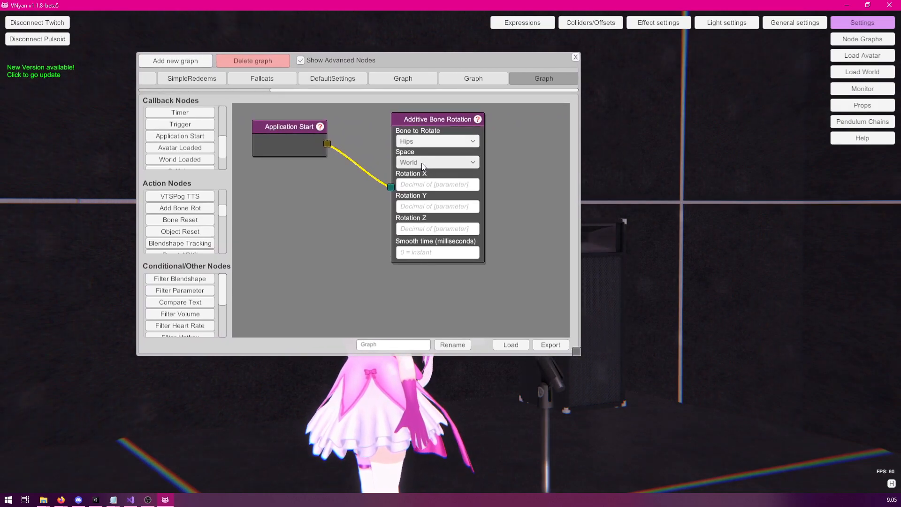
left_click(426, 186)
type("0")
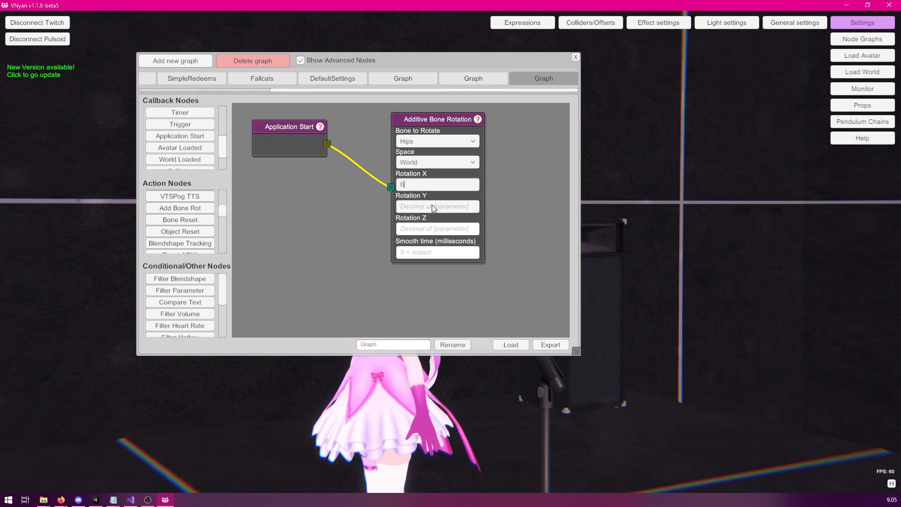
left_click(430, 207)
type("90")
left_click(431, 252)
type("0")
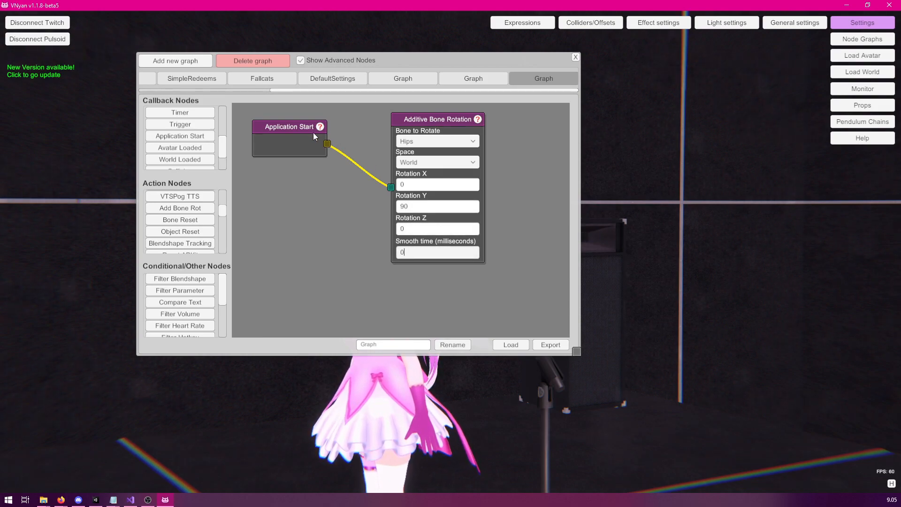
right_click(287, 125)
left_click(298, 134)
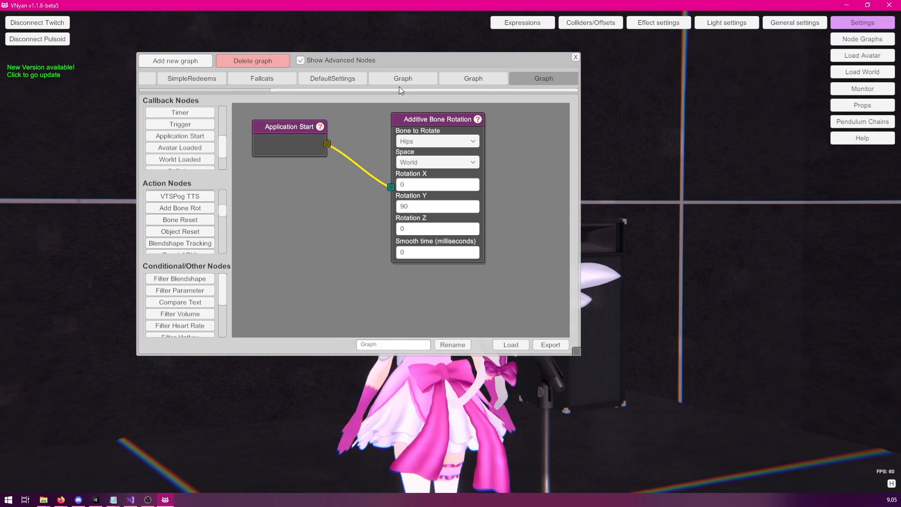
- Set the Hips Rotation Y to -90 and send the Application Start signal again, with the graph window moved clear of the avatar
left_click_drag(410, 56, 478, 108)
left_click(464, 245)
type("-")
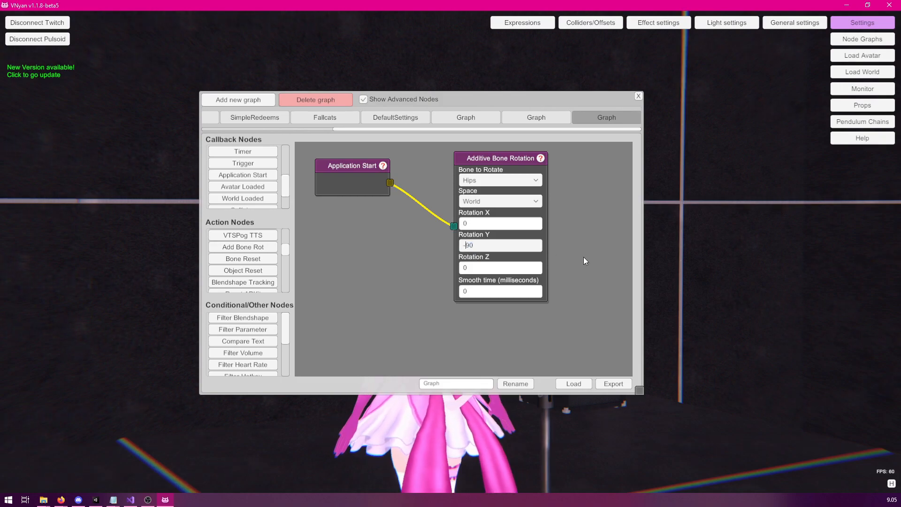
left_click_drag(471, 71, 817, 94)
right_click(476, 308)
left_click(492, 316)
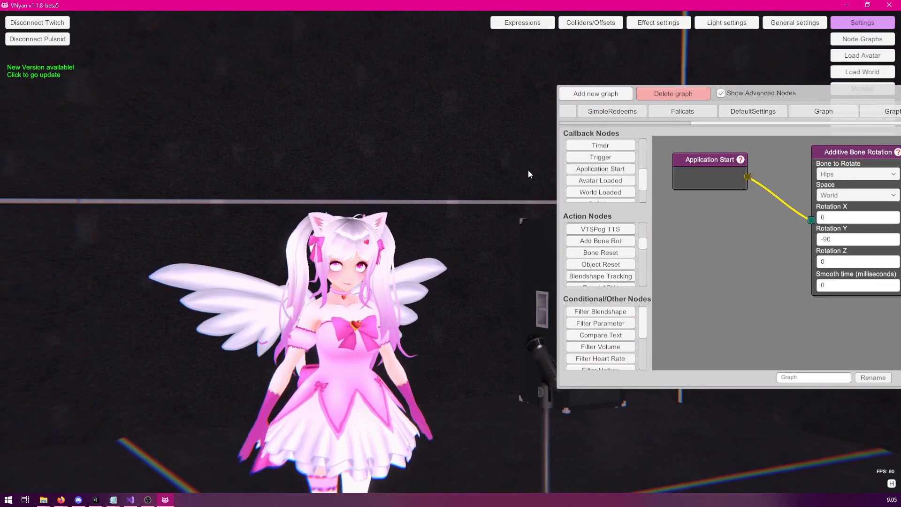
left_click_drag(454, 252, 398, 249)
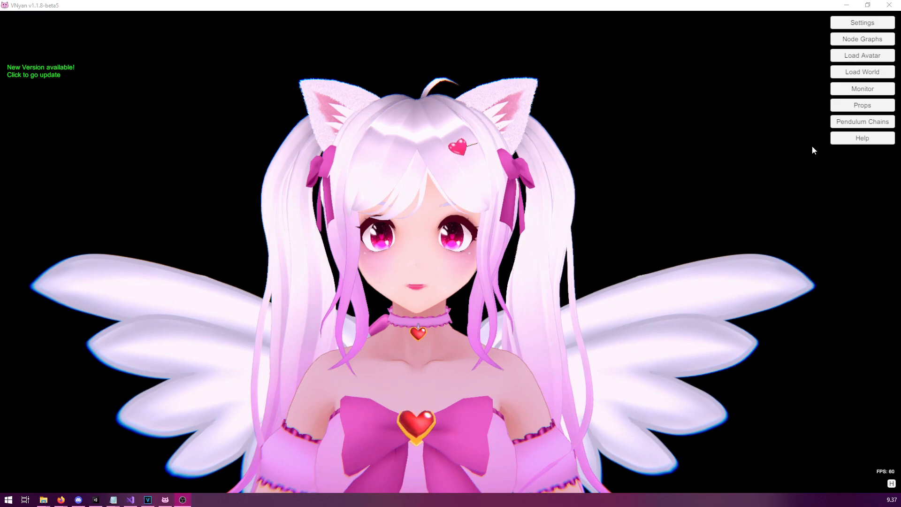
- Examine the avatar's blendshape values in the monitor, then close it
left_click(863, 89)
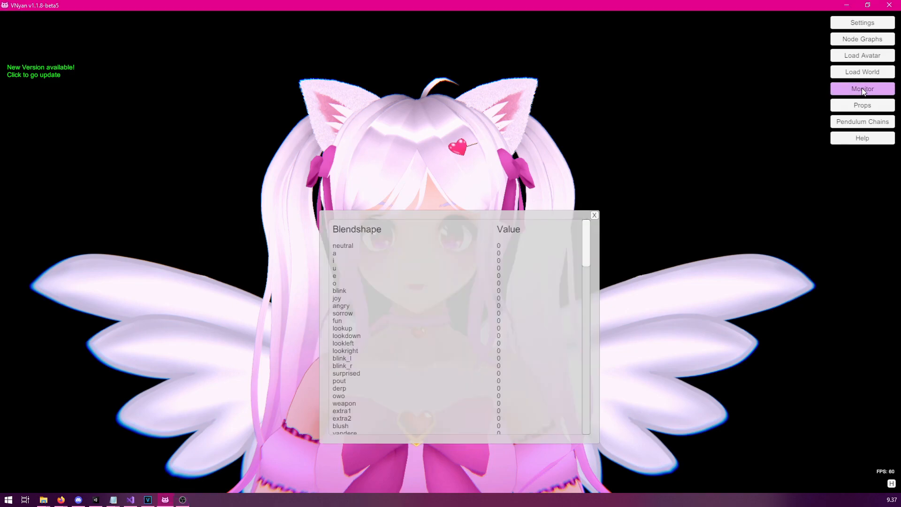
left_click_drag(513, 216, 736, 140)
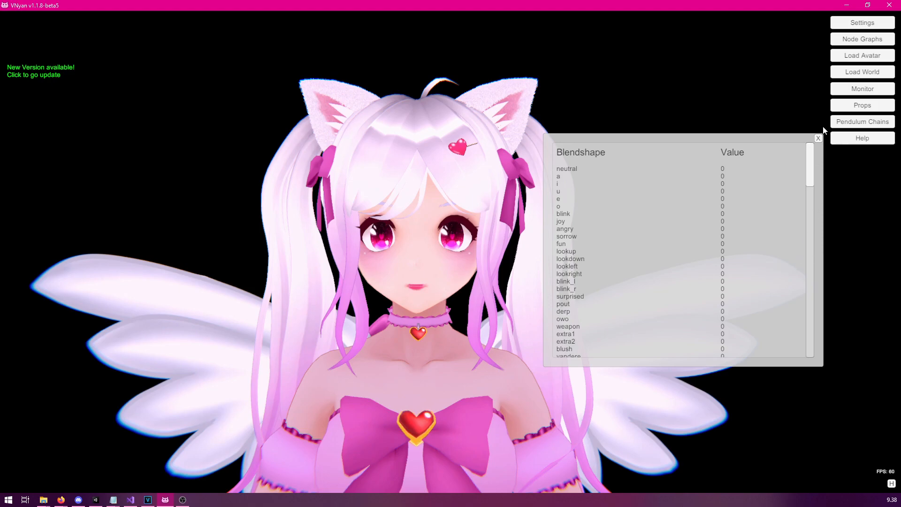
left_click(818, 139)
- Open the node graphs and add an Application Start callback node in the empty graph's upper-left area
left_click(855, 40)
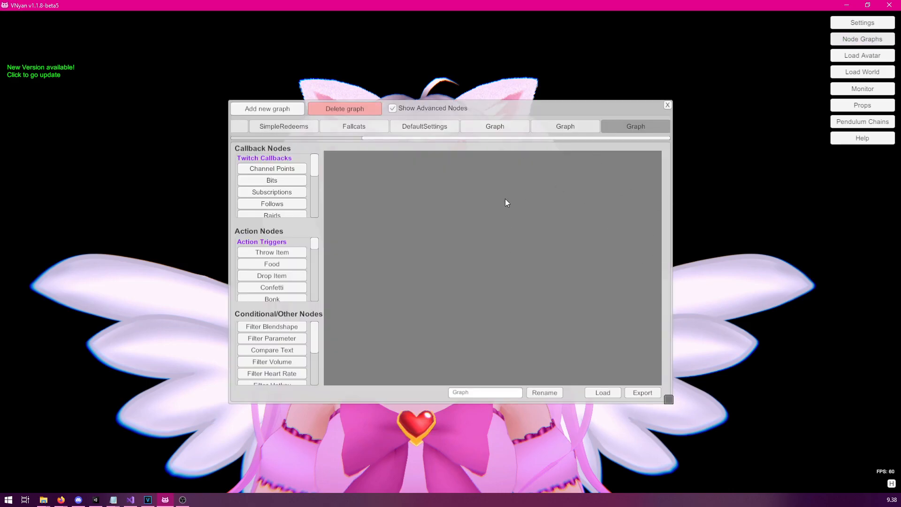
left_click_drag(314, 167, 332, 192)
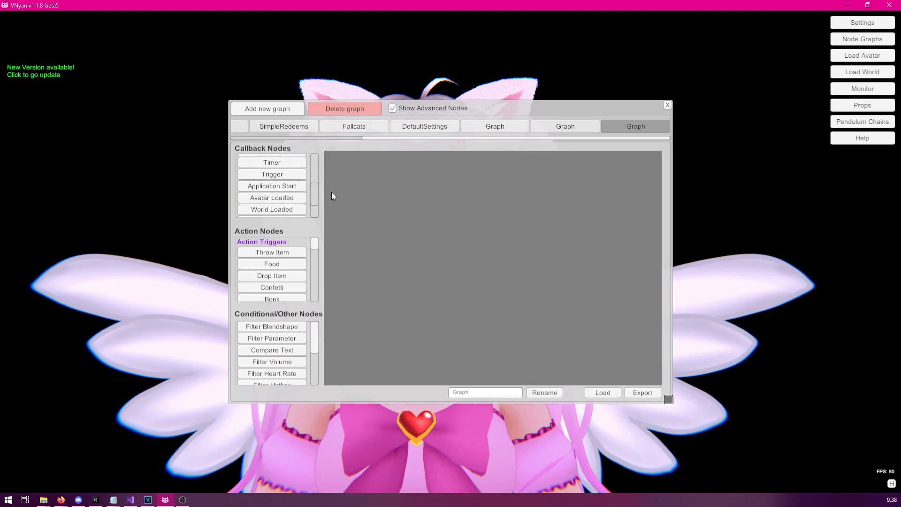
left_click(291, 185)
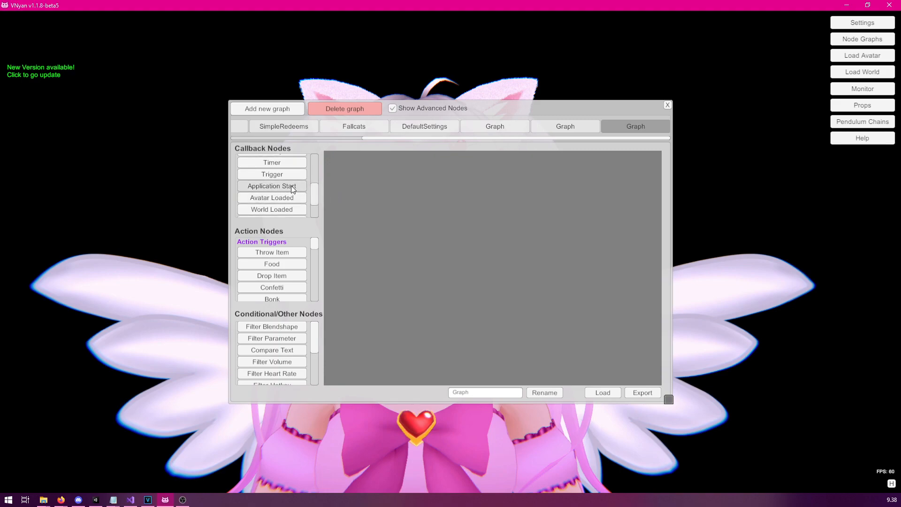
left_click_drag(397, 214, 380, 180)
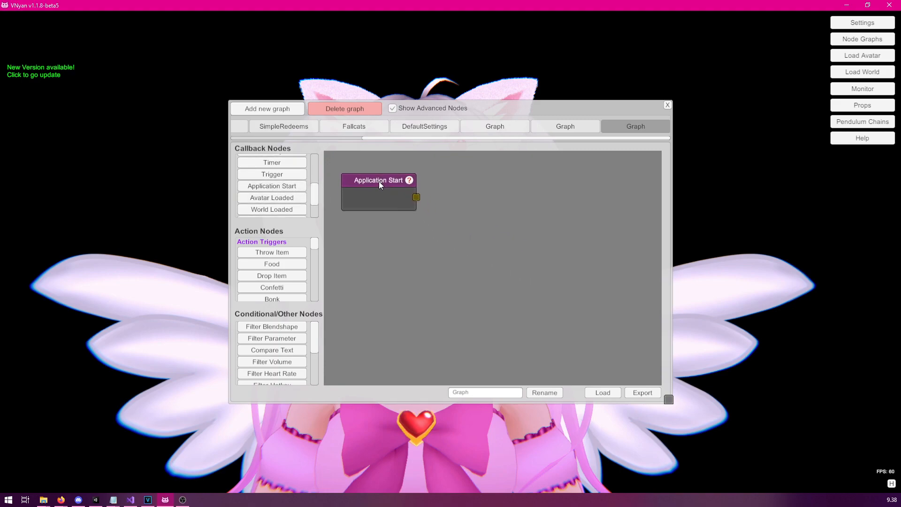
- Add a Blendshape action node to the right of Application Start and connect Application Start to it
left_click_drag(317, 243, 324, 265)
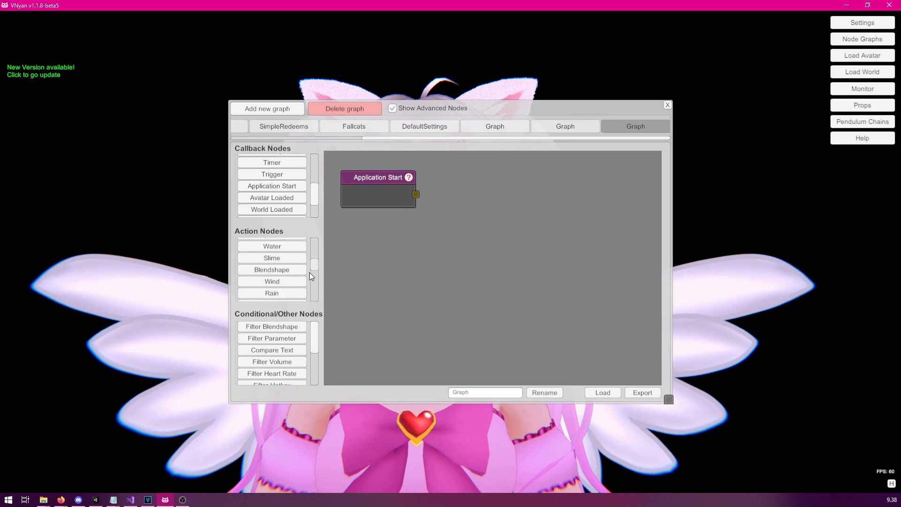
left_click(297, 270)
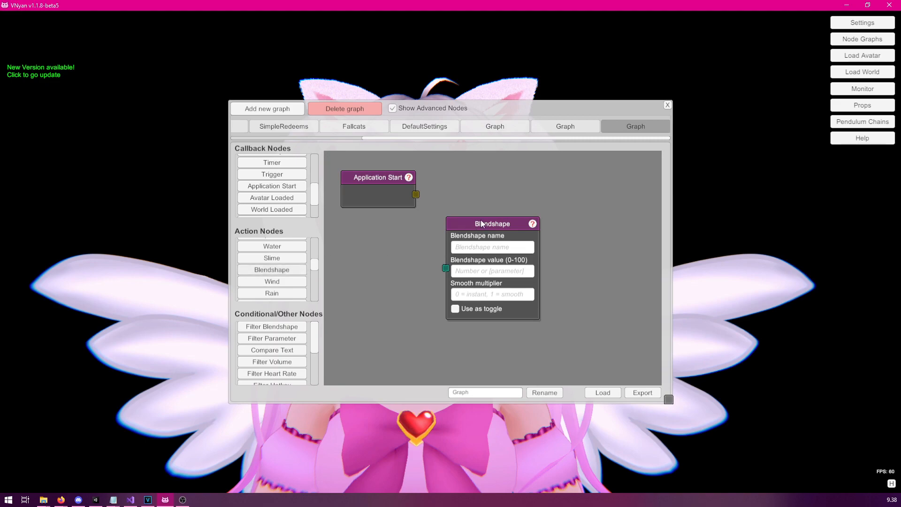
left_click_drag(477, 222, 505, 168)
left_click_drag(415, 194, 477, 213)
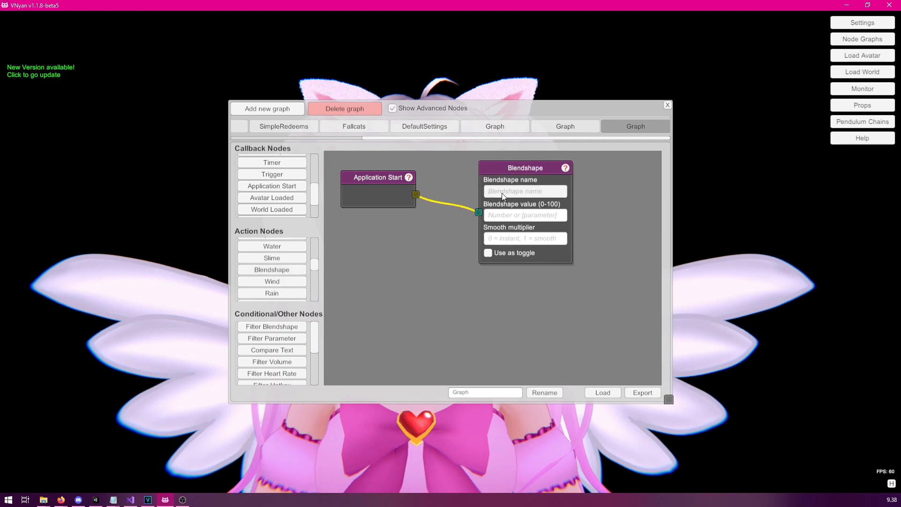
- Configure the Blendshape node with the name Neutral, value 100 and smooth multiplier 0
type("Neutral")
left_click(526, 213)
type("100")
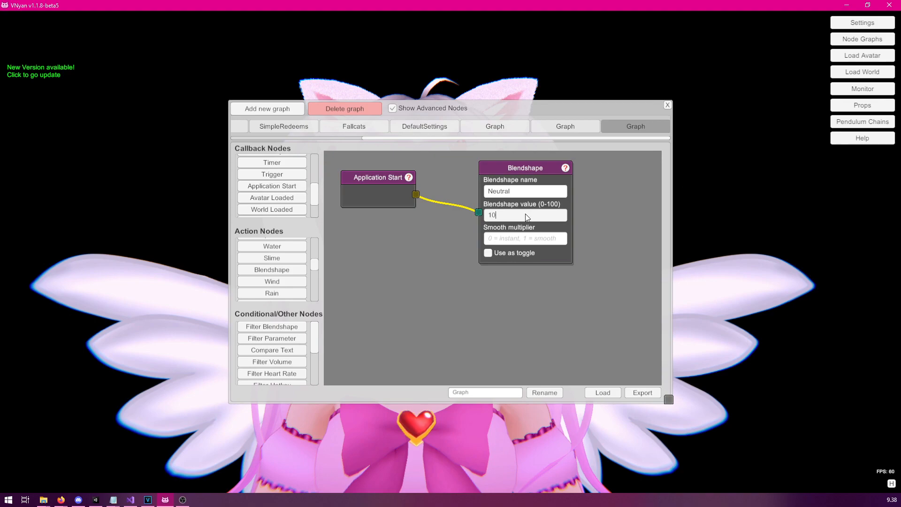
left_click(517, 239)
type("0")
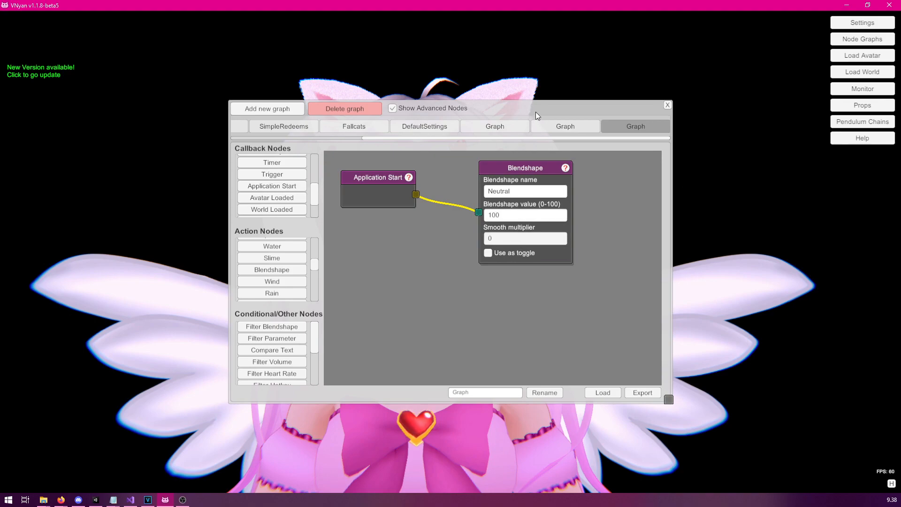
- Move the graph window away from the avatar's face and send a signal from the Application Start node
left_click_drag(534, 111, 774, 222)
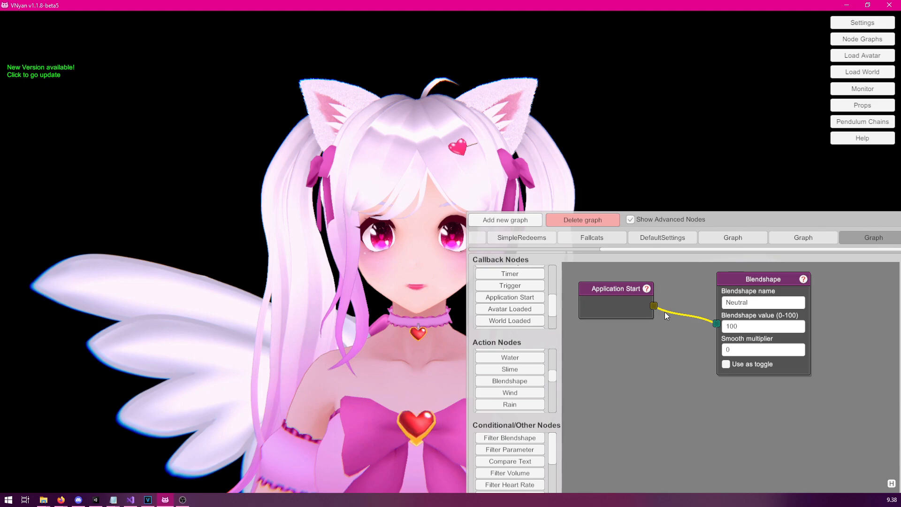
right_click(602, 289)
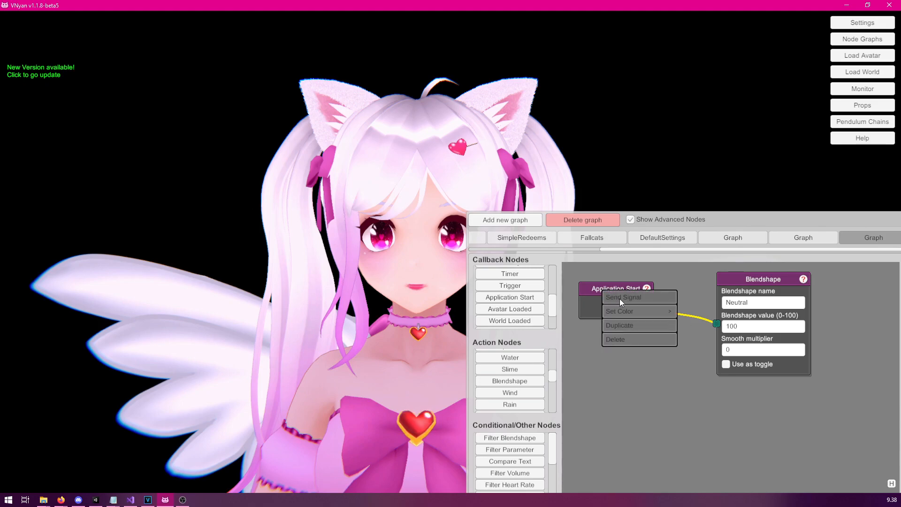
left_click(620, 298)
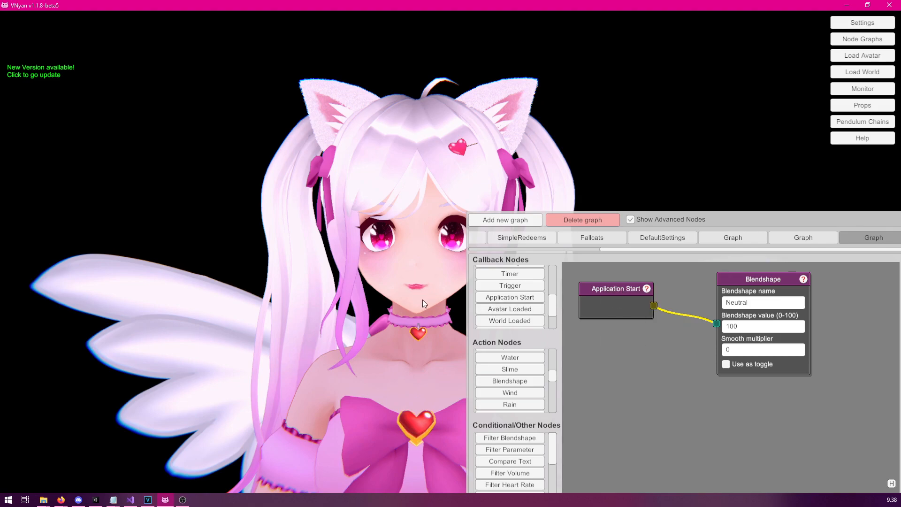
- Close the node graph window and check the neutral blendshape's value in the monitor
left_click_drag(751, 222, 549, 327)
left_click(704, 320)
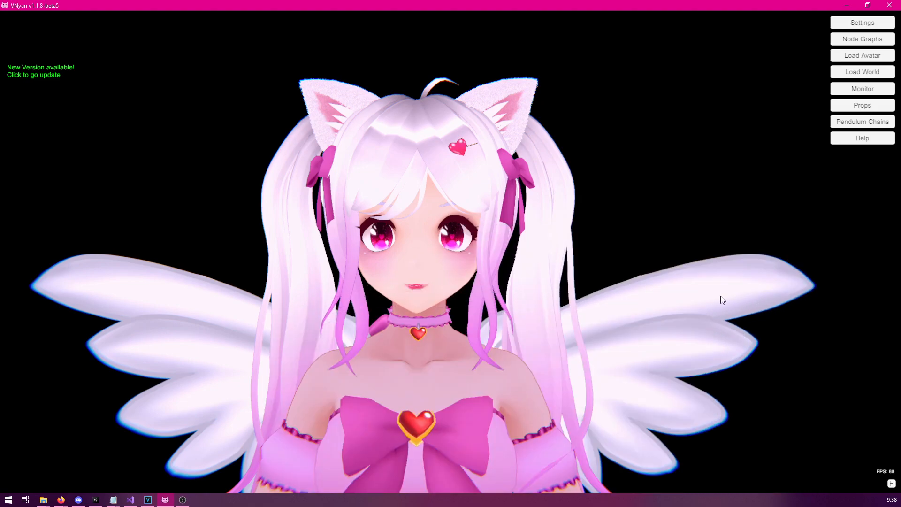
left_click(863, 89)
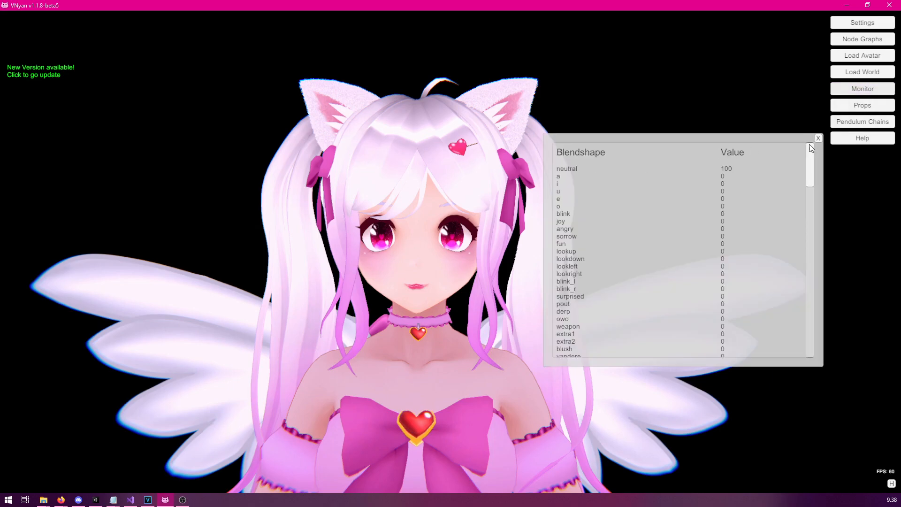